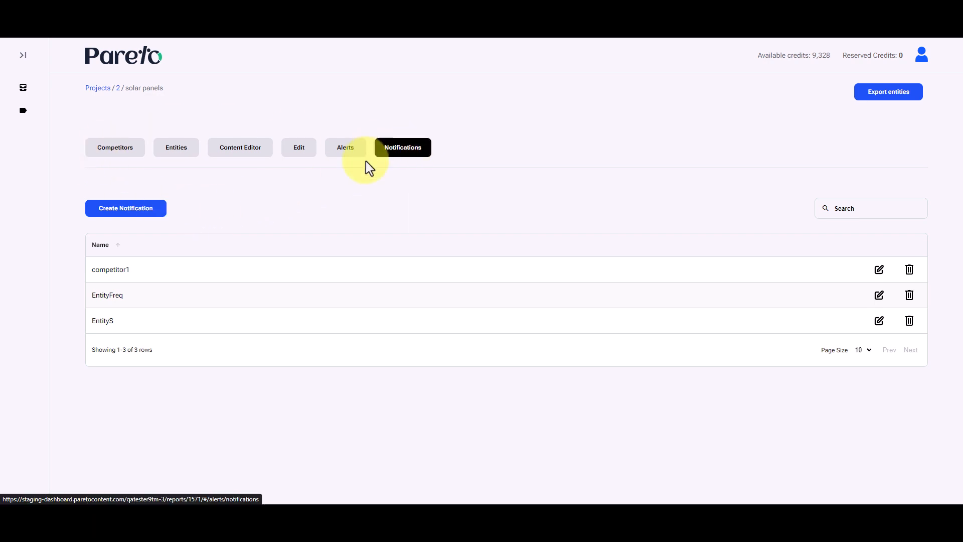
- Create and save a notification named "Notification 1" that uses the Competitor 1 alert
click(152, 215)
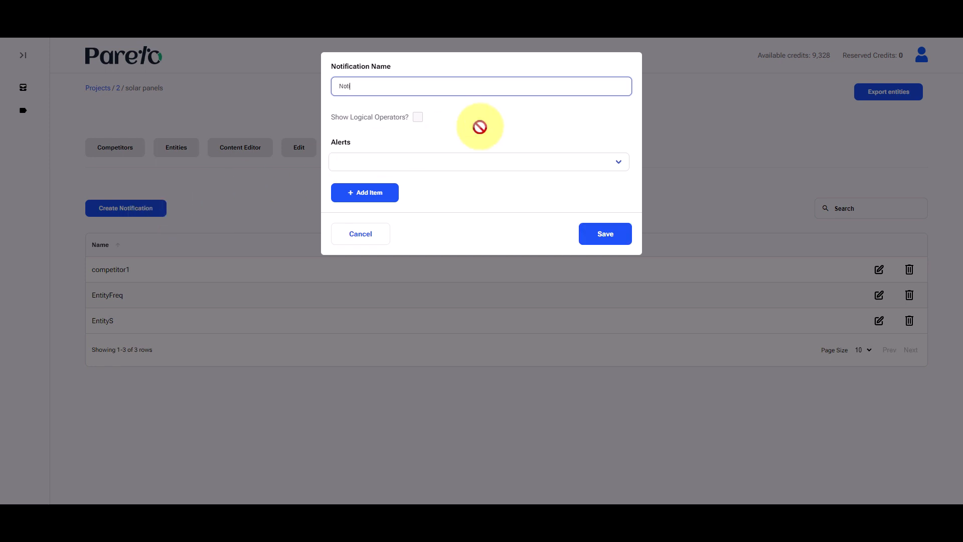
text(n 1)
click(462, 164)
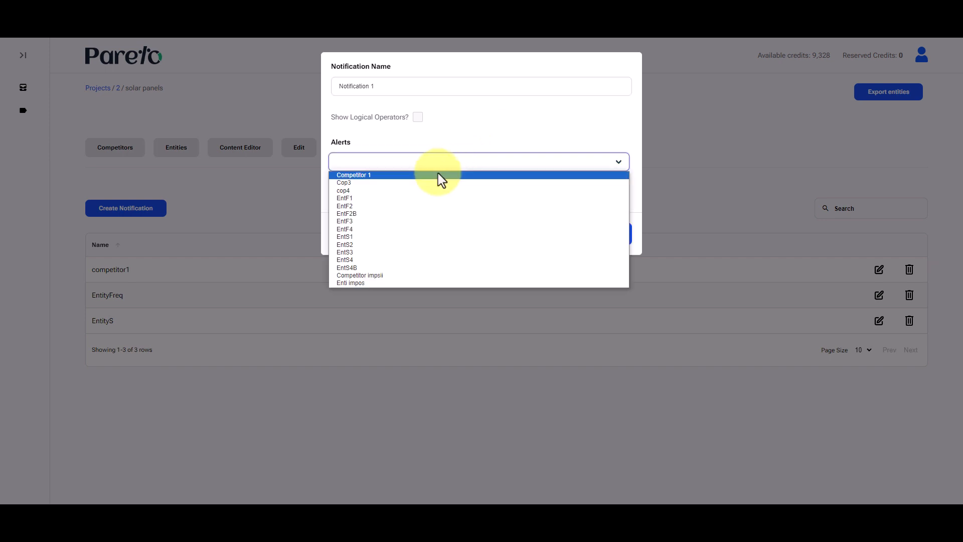
click(410, 172)
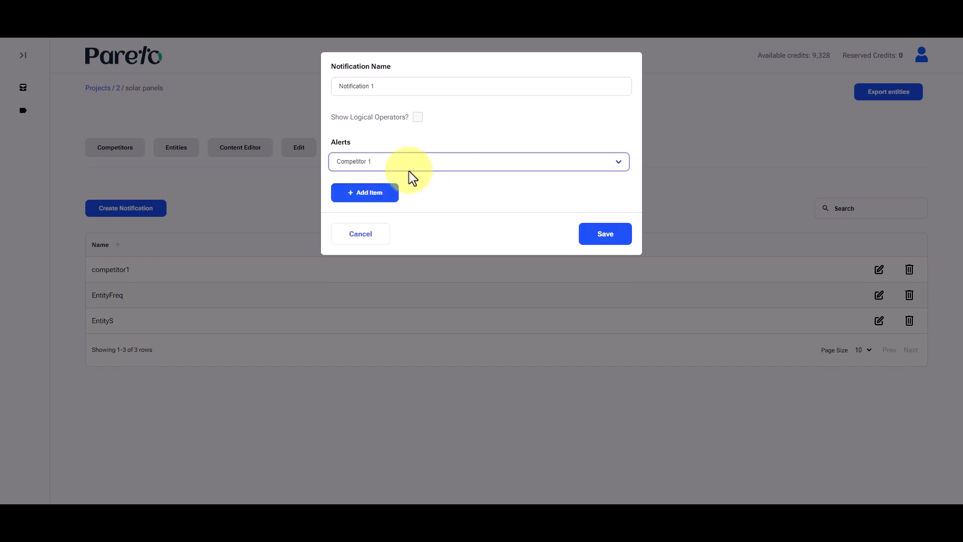
click(602, 240)
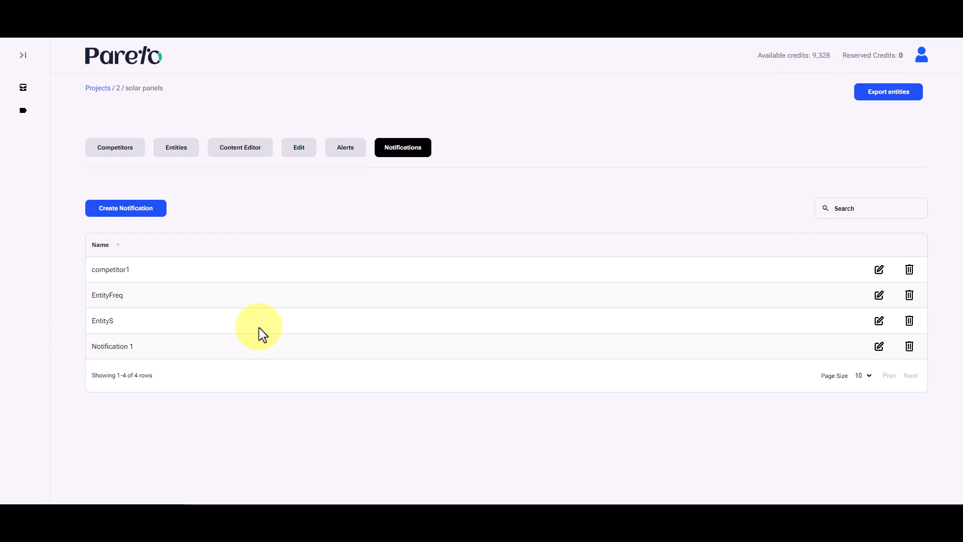
- Start a new notification named "Notification 2" and add the alerts Competitor 1 and Cop3 to it
click(129, 210)
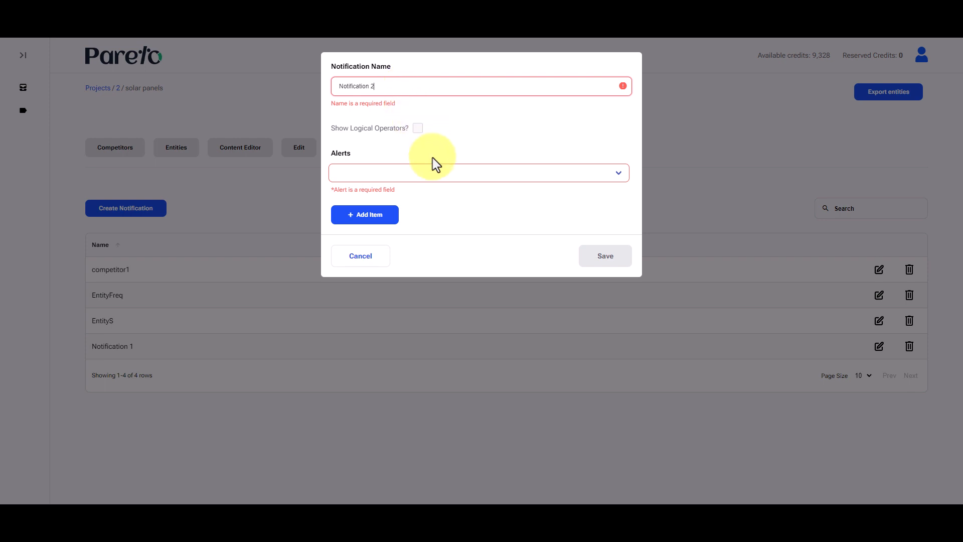
click(430, 171)
click(423, 176)
click(370, 192)
click(369, 207)
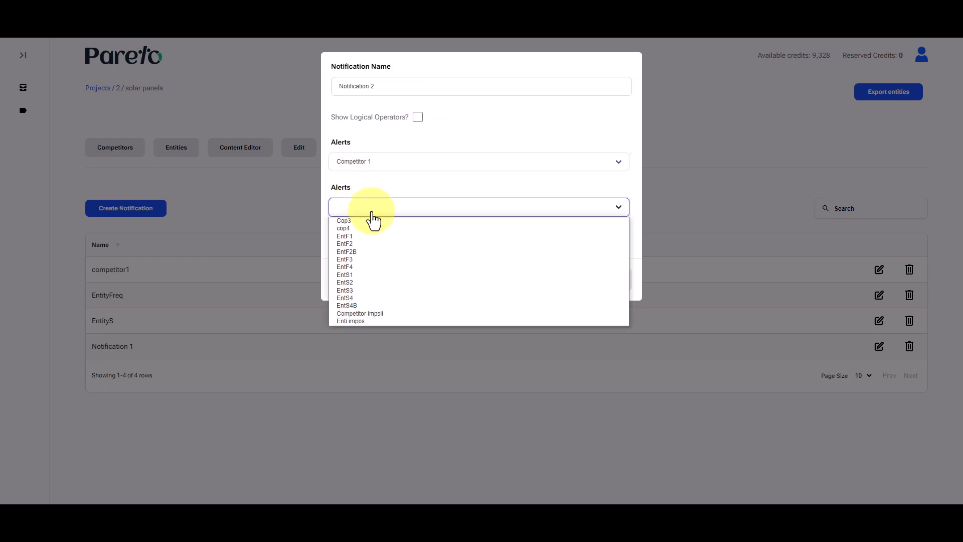
click(374, 228)
- Show the logical operators for Notification 2 and combine the Cop3 alert with AND
click(417, 117)
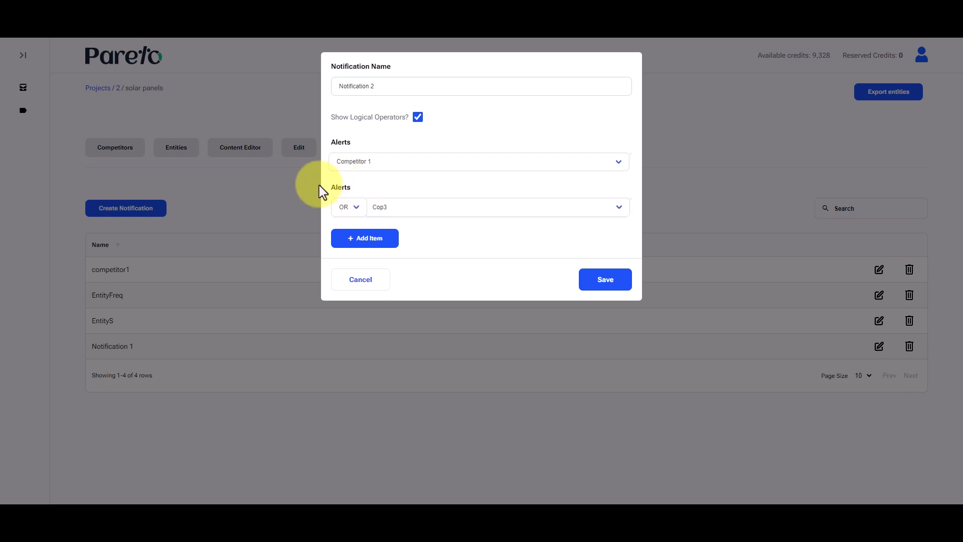
click(355, 209)
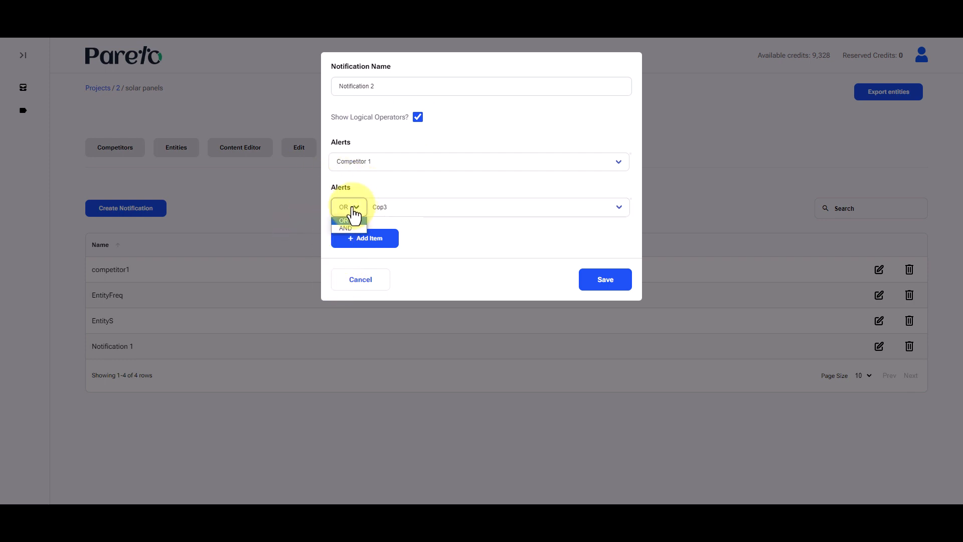
click(354, 208)
click(355, 208)
click(356, 205)
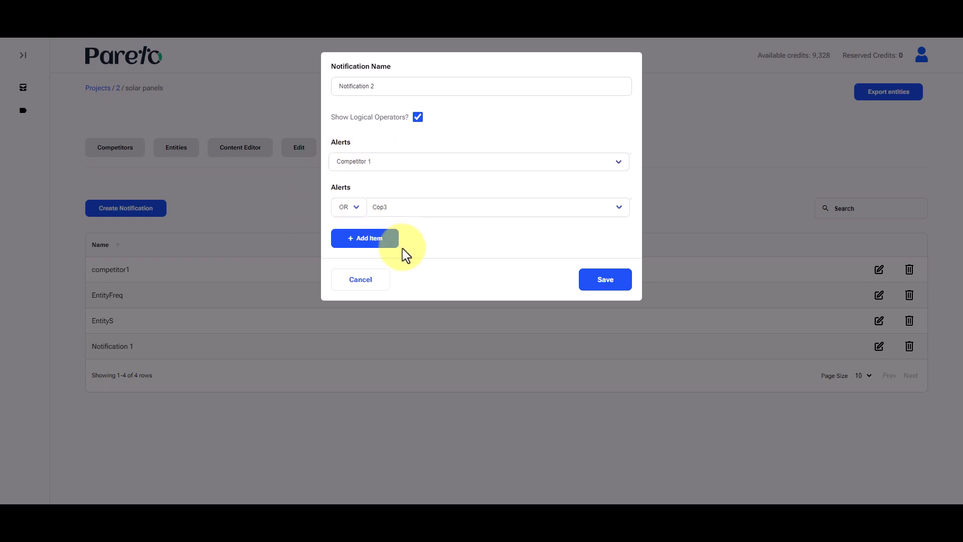
click(350, 209)
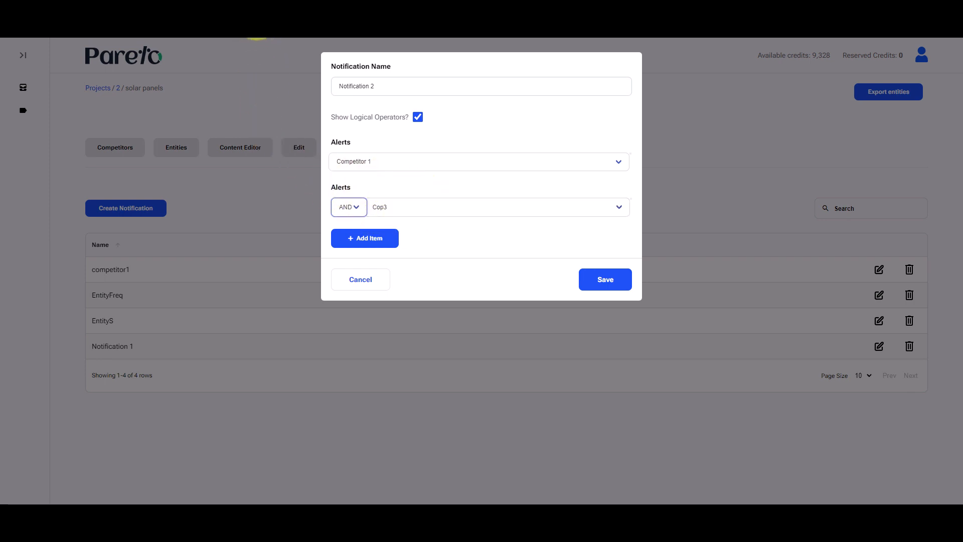
click(472, 127)
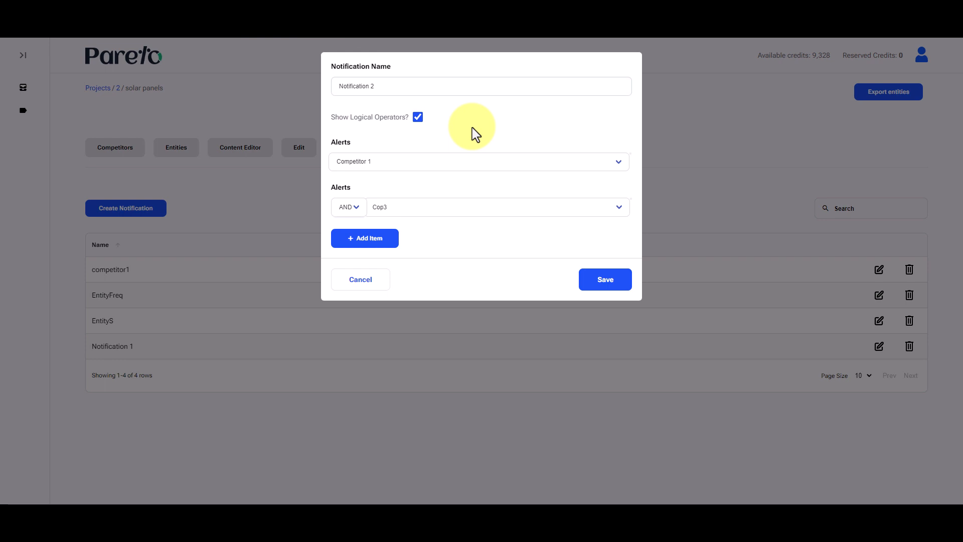
- Add cop4 as a third alert item to Notification 2
click(372, 239)
click(427, 255)
click(436, 266)
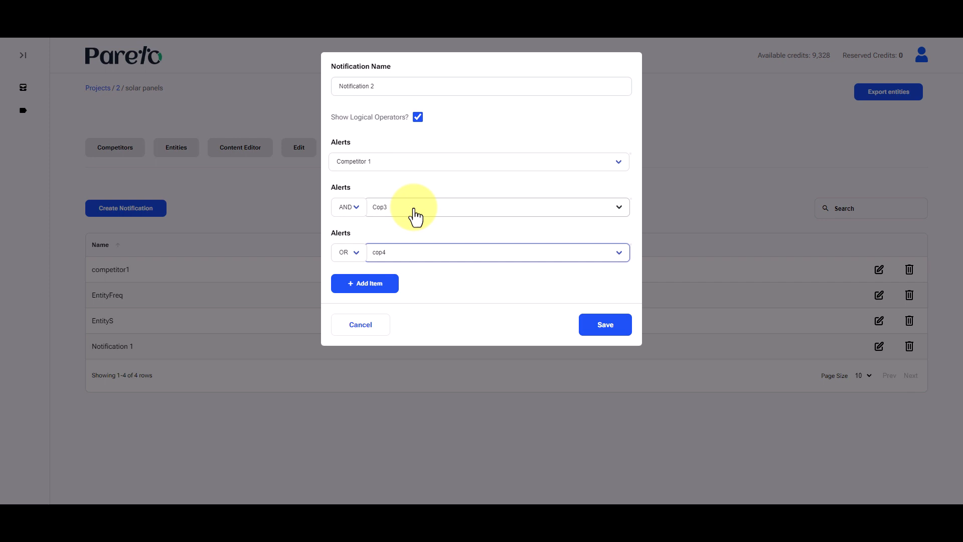
- Set the logical operator of the Cop3 alert to OR and that of the cop4 alert to AND
click(354, 210)
click(352, 222)
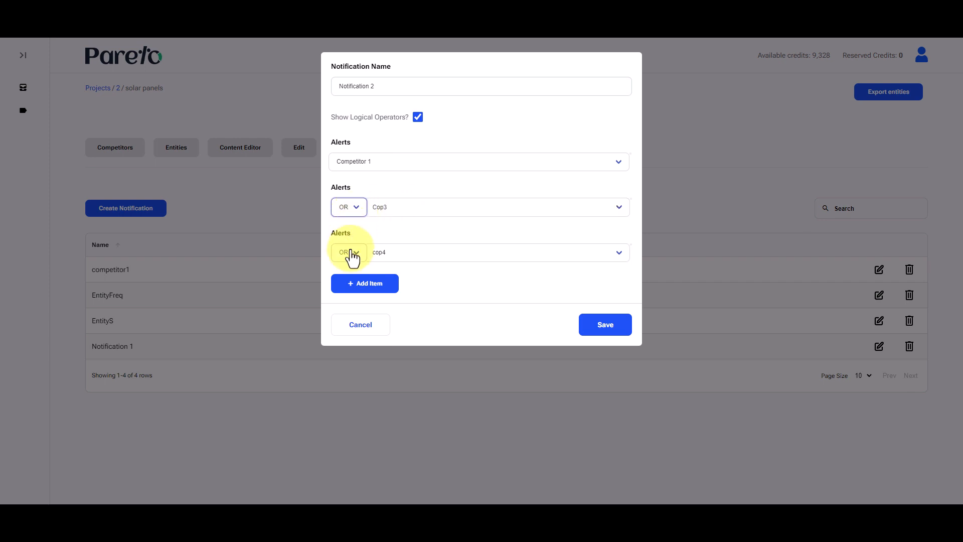
click(351, 257)
click(350, 272)
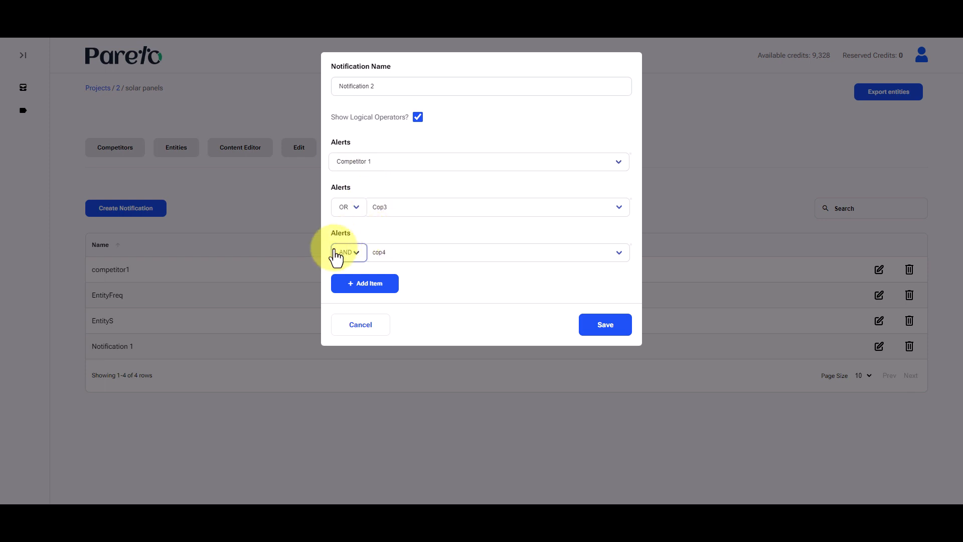
click(353, 256)
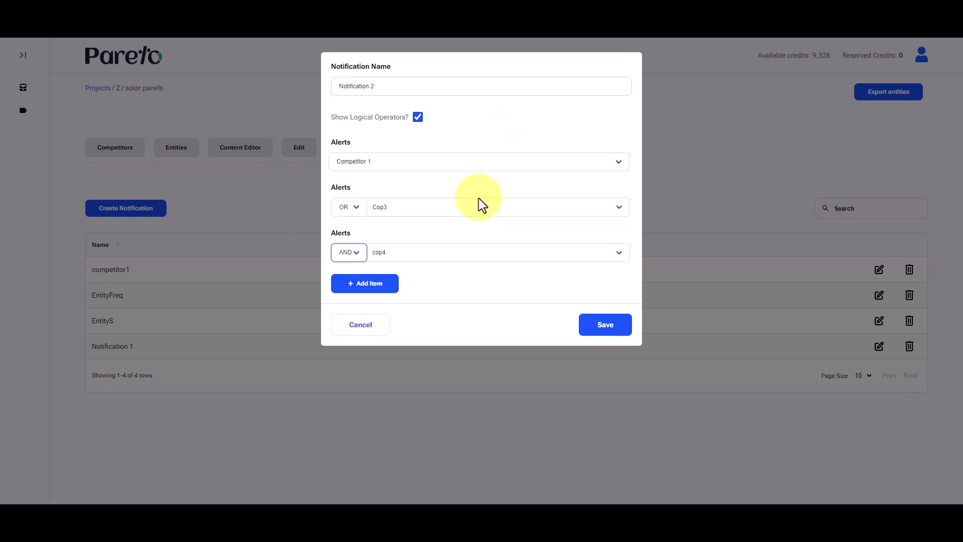
click(354, 257)
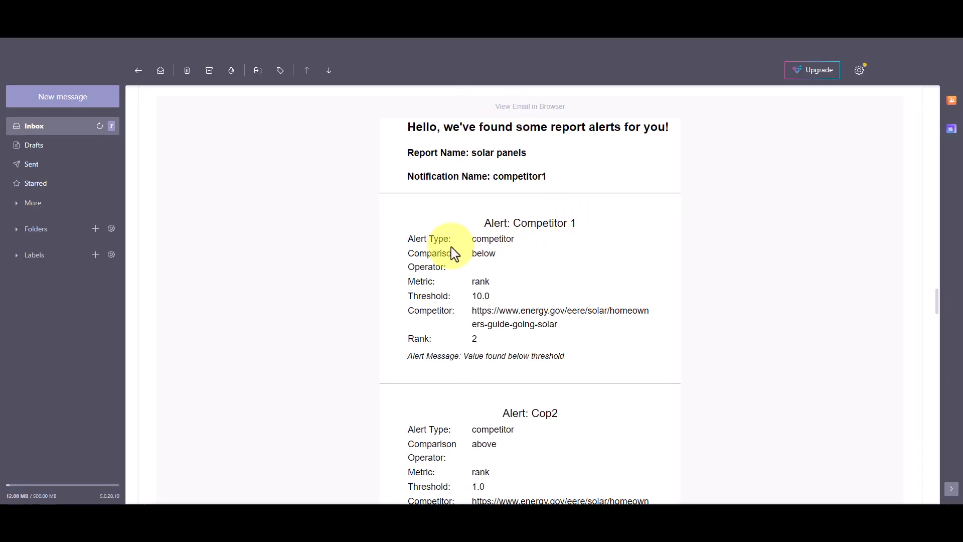
- In the report alert e-mail, examine the notification name and the headings of the alerts it contains
drag(470, 153, 551, 203)
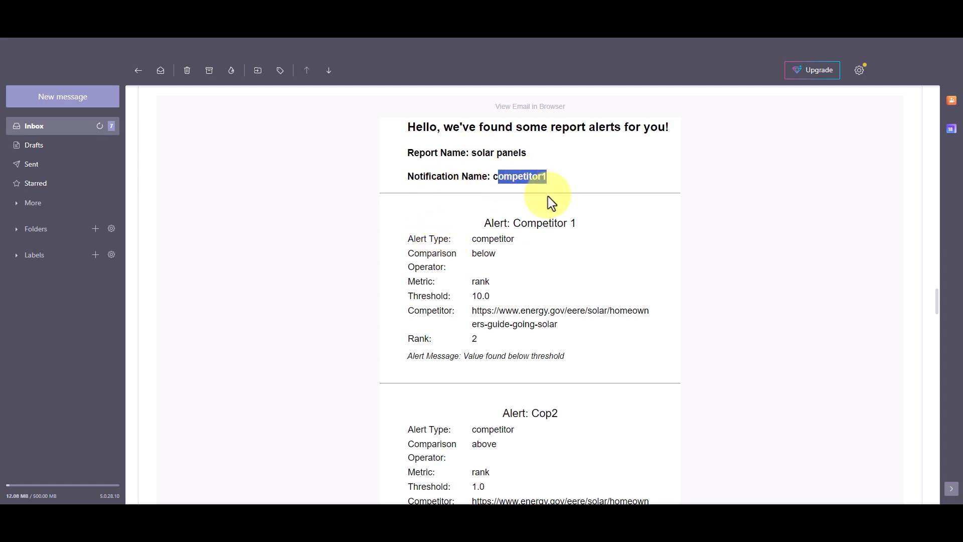
scroll(534, 219, down, 1)
drag(485, 171, 580, 193)
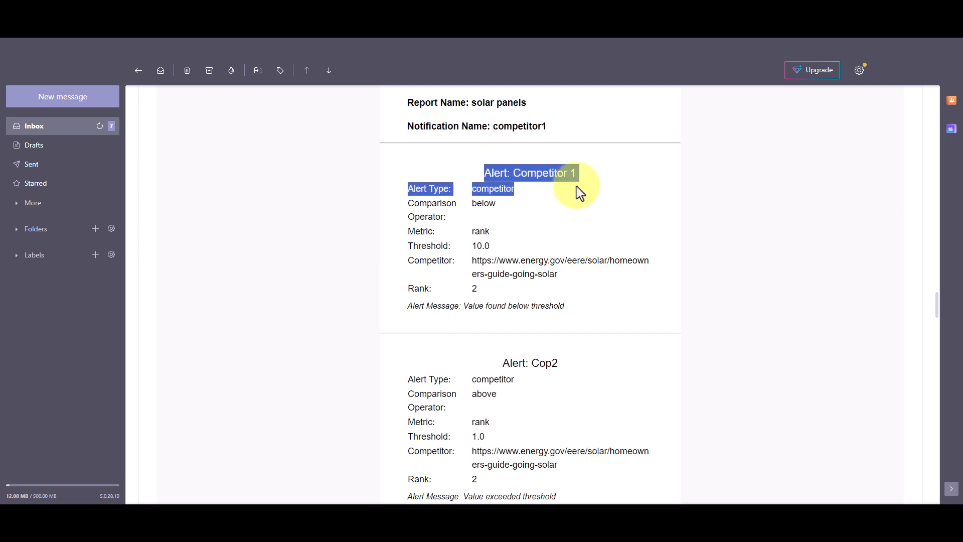
scroll(529, 273, down, 2)
click(527, 227)
scroll(533, 221, up, 1)
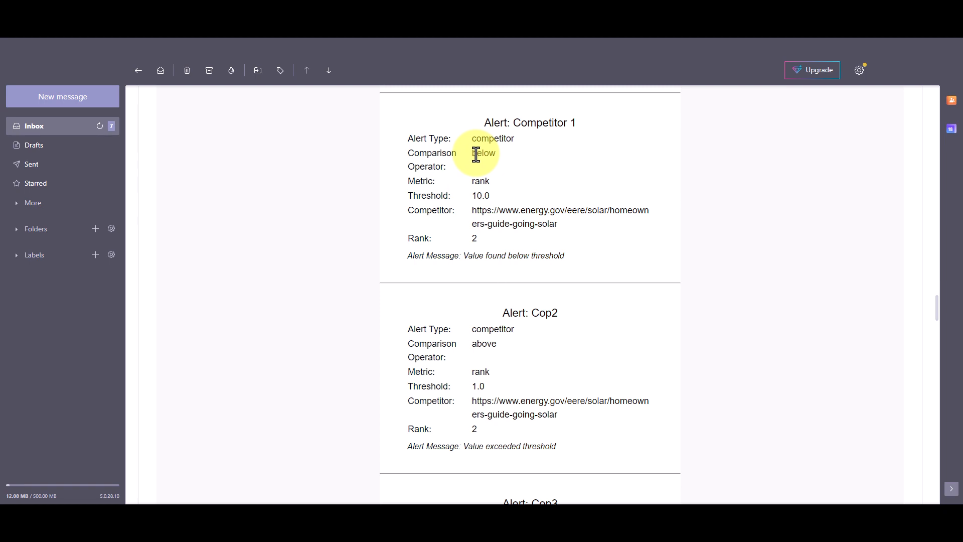
- Examine the Competitor 1 alert's competitor URL, comparison operator, metric, threshold, rank and alert message in the e-mail
drag(482, 211, 552, 224)
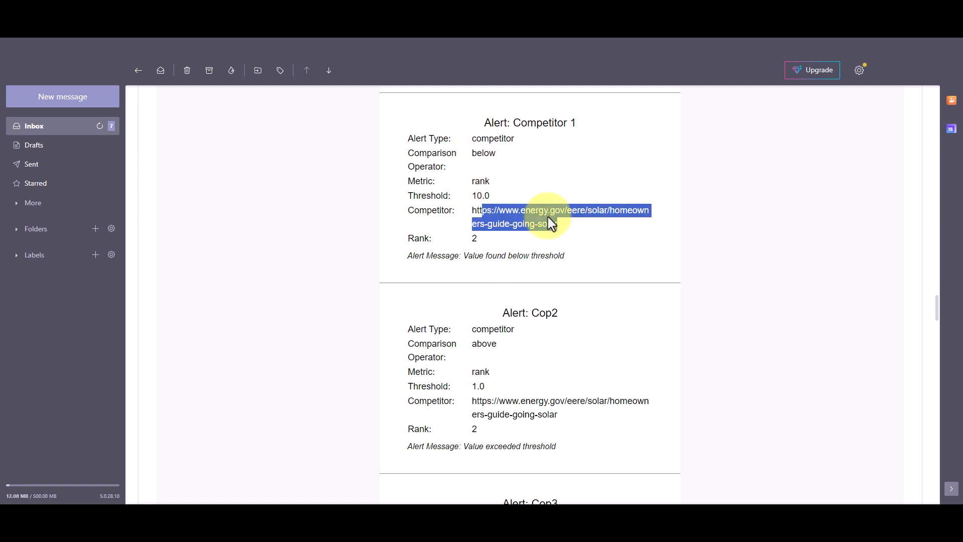
click(551, 224)
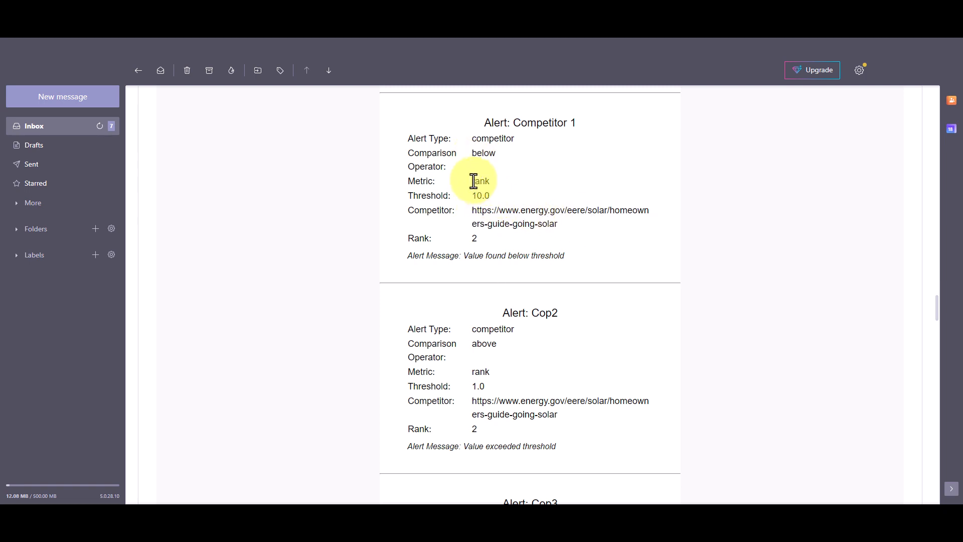
drag(473, 154, 517, 162)
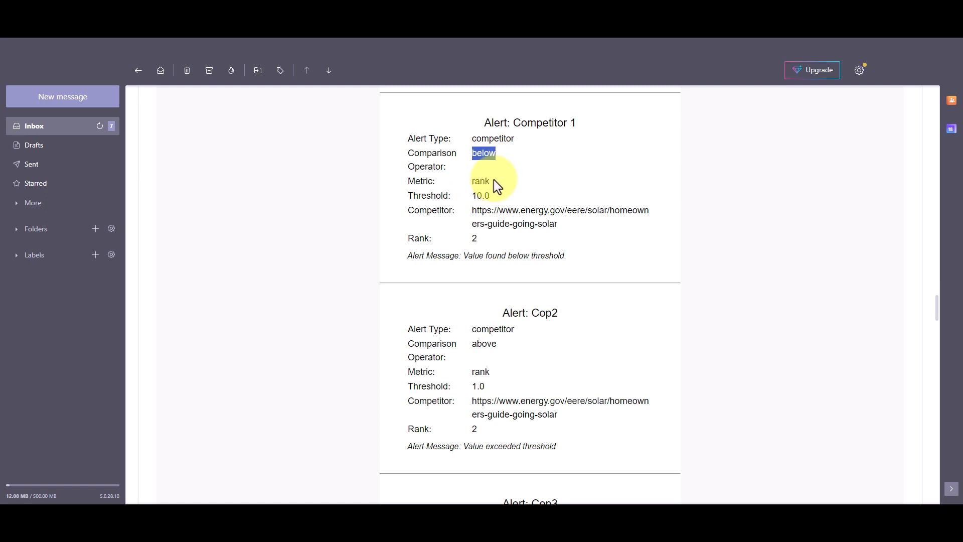
click(468, 184)
drag(468, 196, 512, 200)
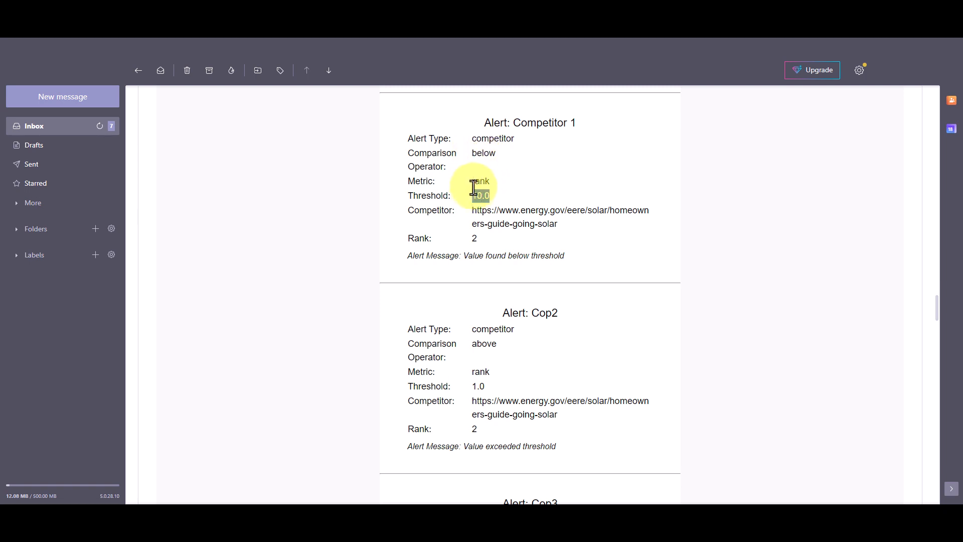
double_click(474, 238)
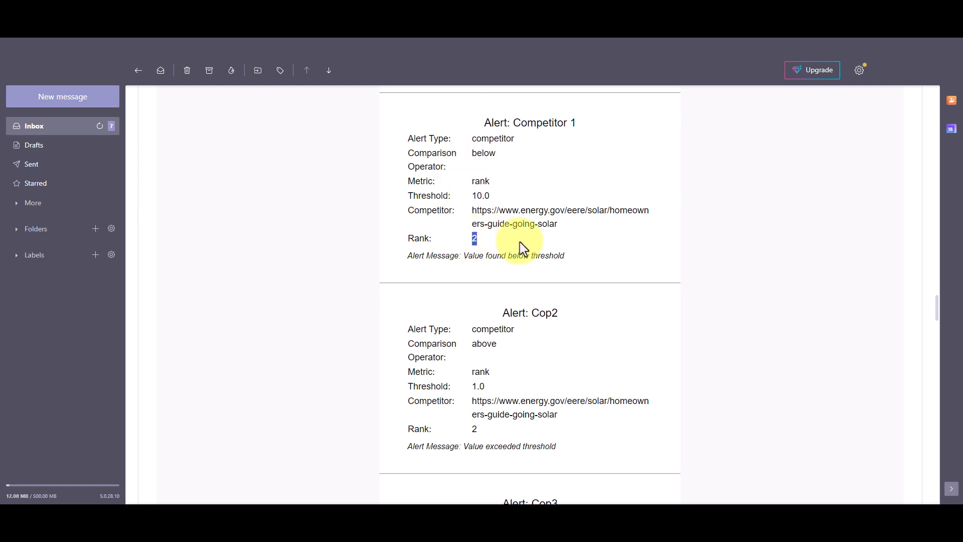
double_click(474, 195)
click(456, 255)
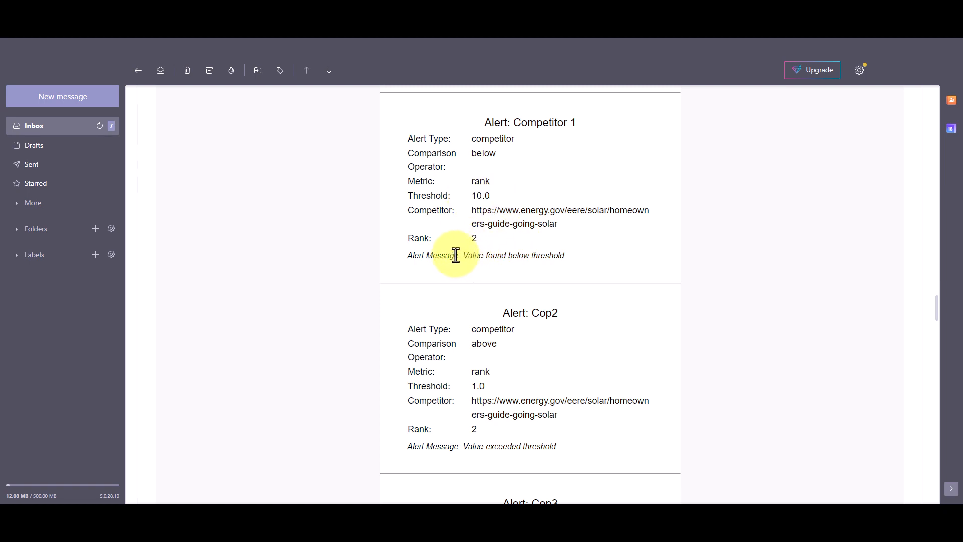
drag(456, 256, 591, 258)
click(484, 224)
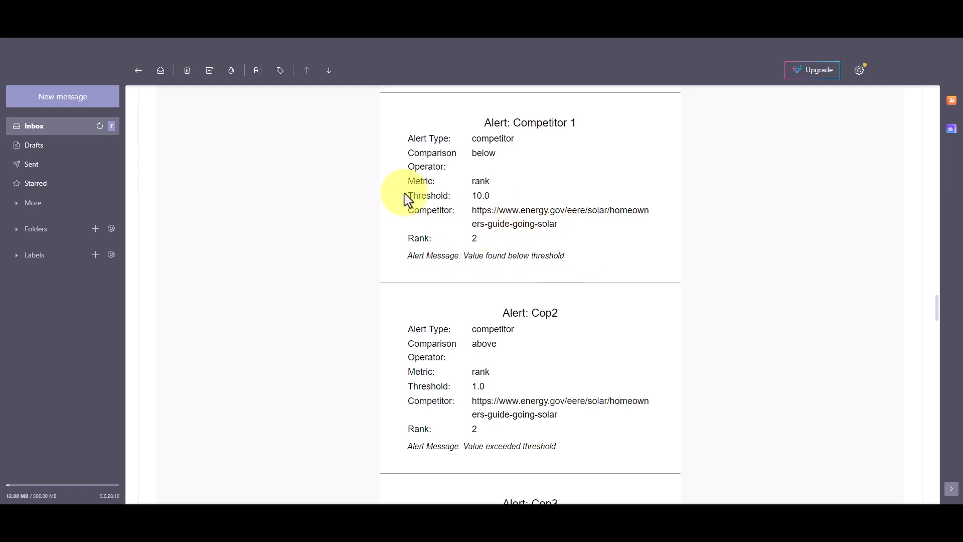